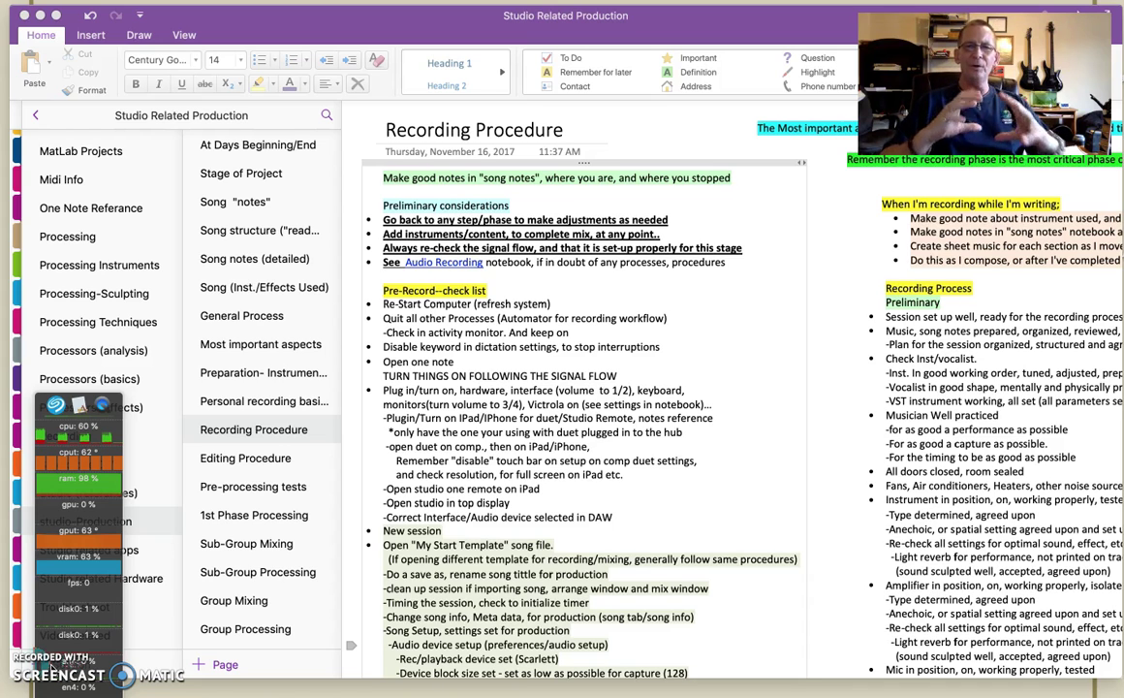
- Switch to the My Start Template song in Studio One and look inside the Vocals folder track, leaving it collapsed
{"action": "mouse_move", "coordinate": [1003, 687]}
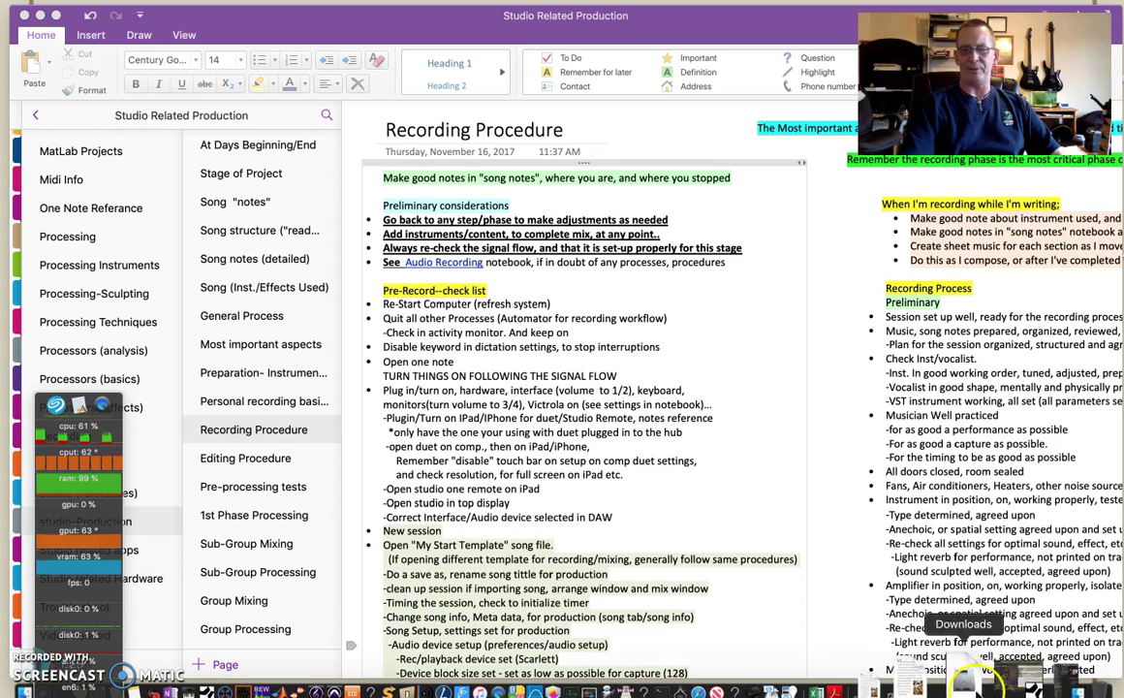
{"action": "left_click", "coordinate": [1000, 686]}
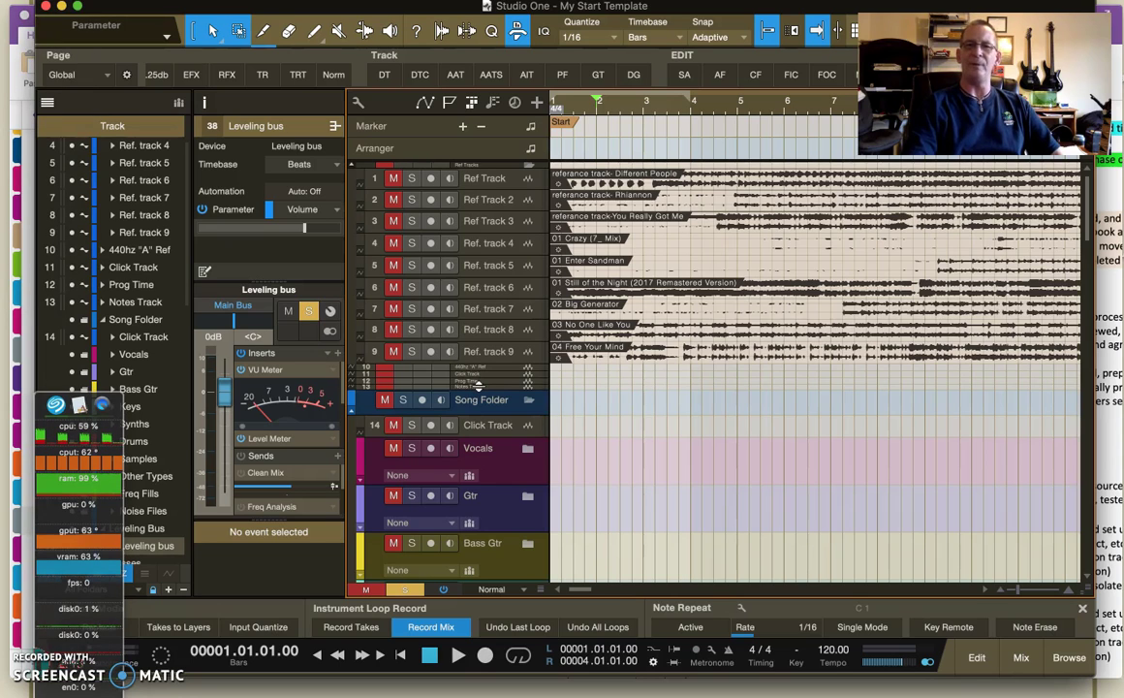
{"action": "scroll", "coordinate": [478, 386], "scroll_direction": "down", "scroll_amount": 5}
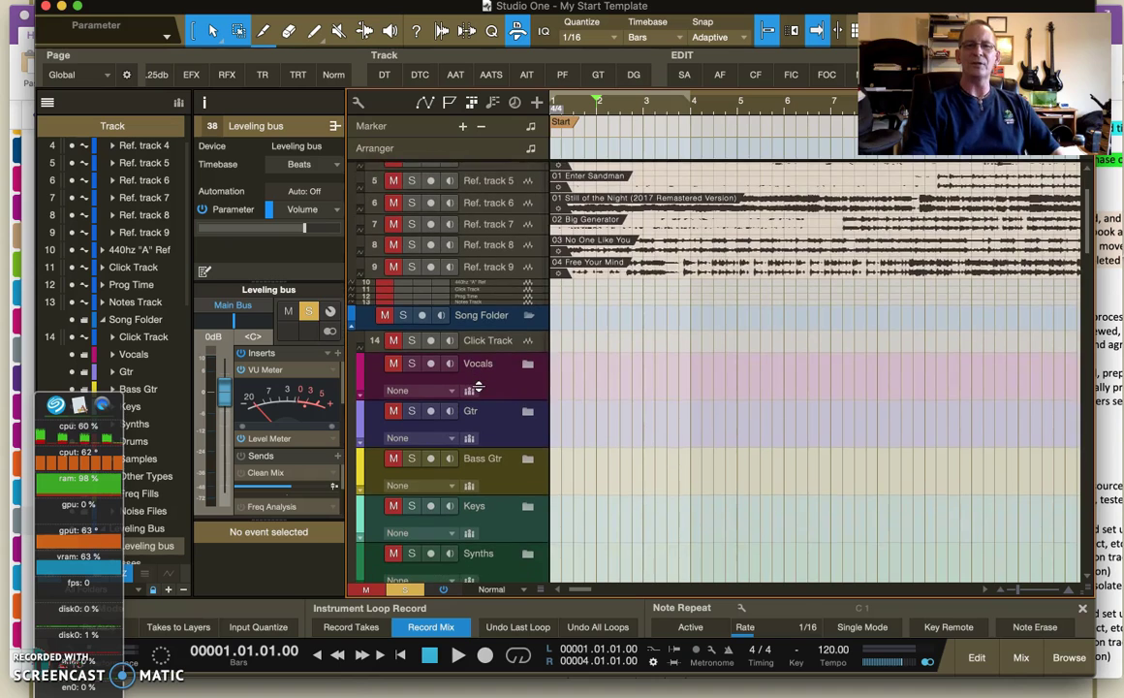
{"action": "scroll", "coordinate": [478, 386], "scroll_direction": "down", "scroll_amount": 3}
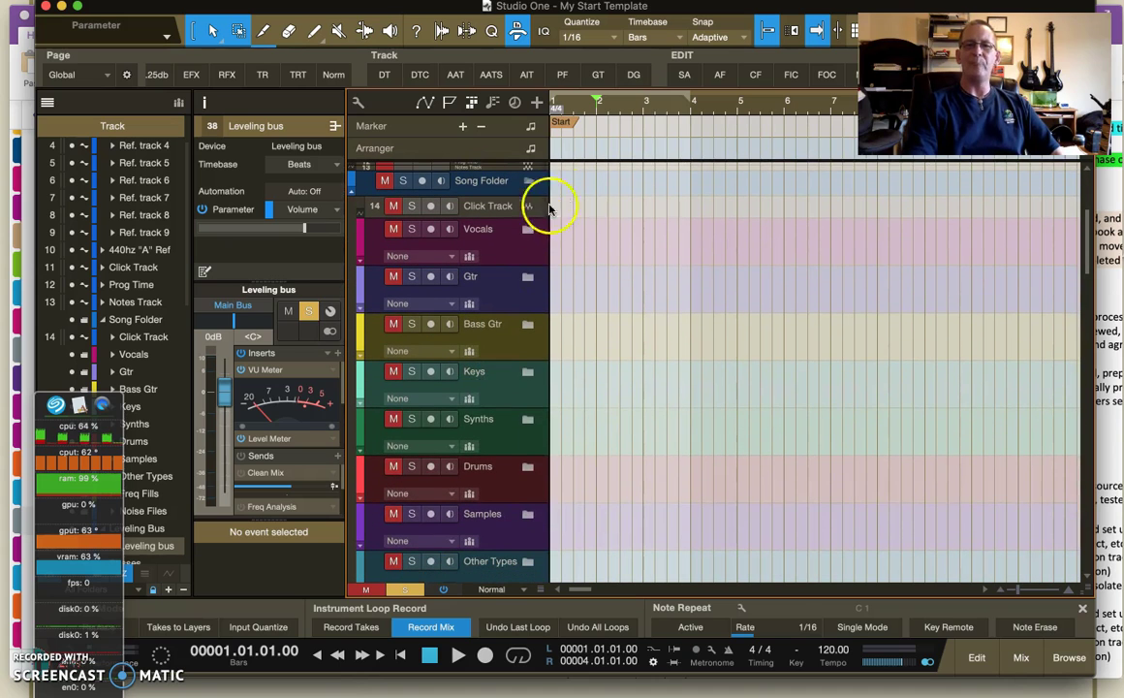
{"action": "left_click", "coordinate": [527, 230]}
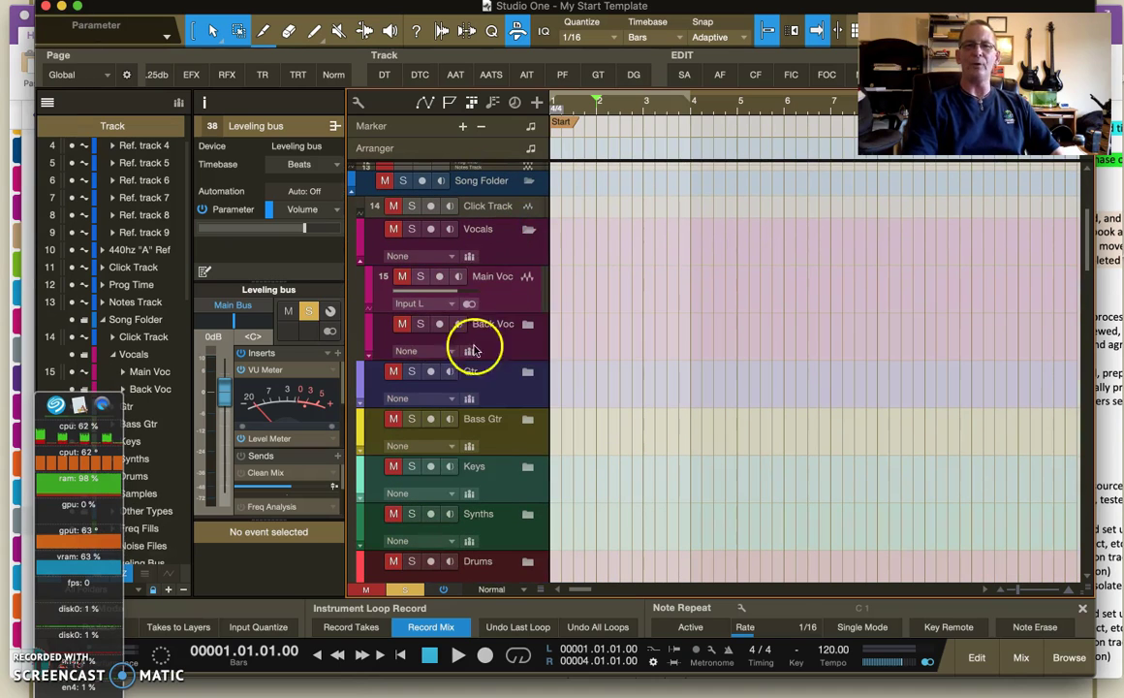
{"action": "left_click", "coordinate": [528, 230]}
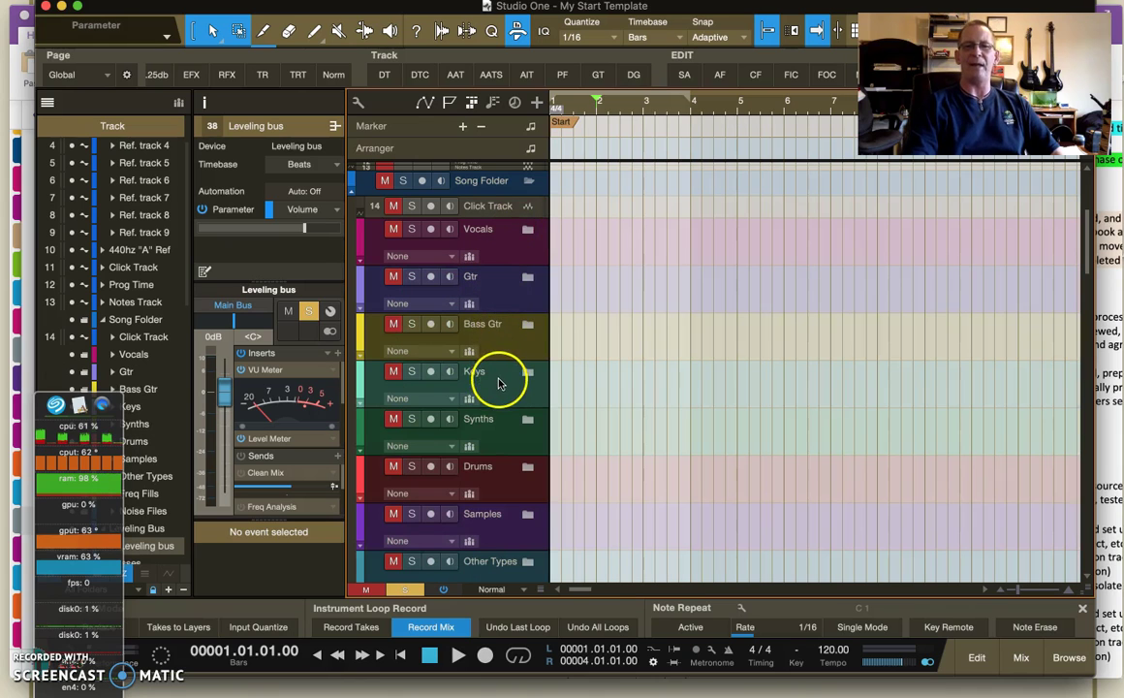
- Examine the arrangement's track list from the instrument folders through the leveling, FX and main busses down to the output busses
{"action": "scroll", "coordinate": [495, 382], "scroll_direction": "down", "scroll_amount": 3}
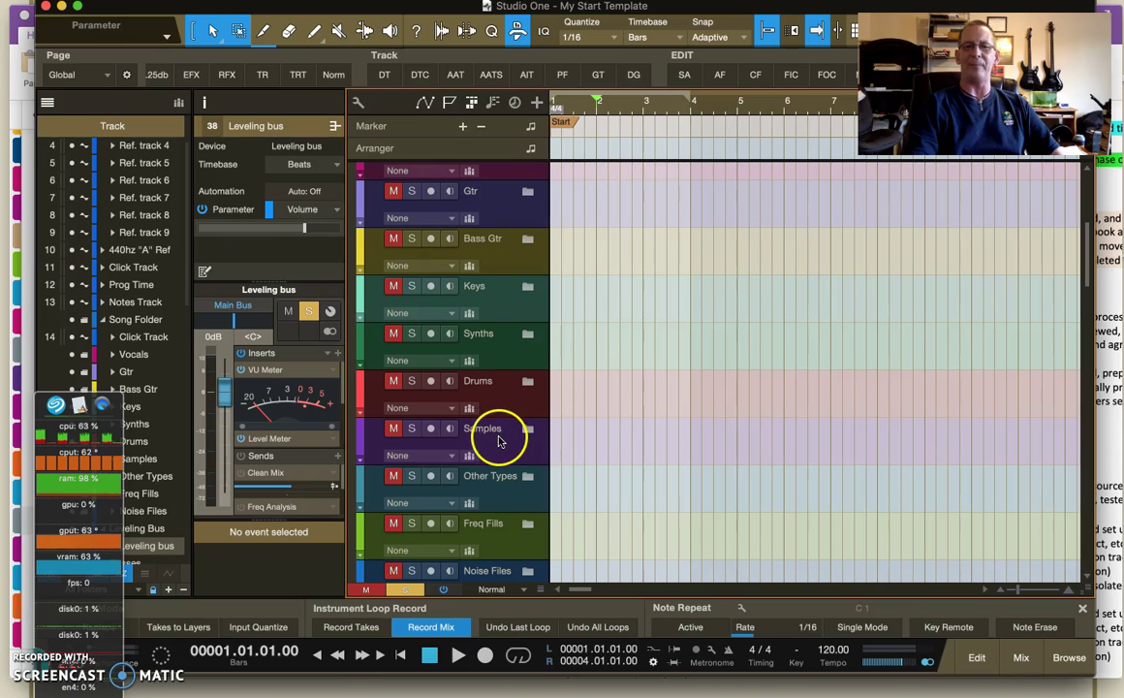
{"action": "scroll", "coordinate": [491, 487], "scroll_direction": "down", "scroll_amount": 5}
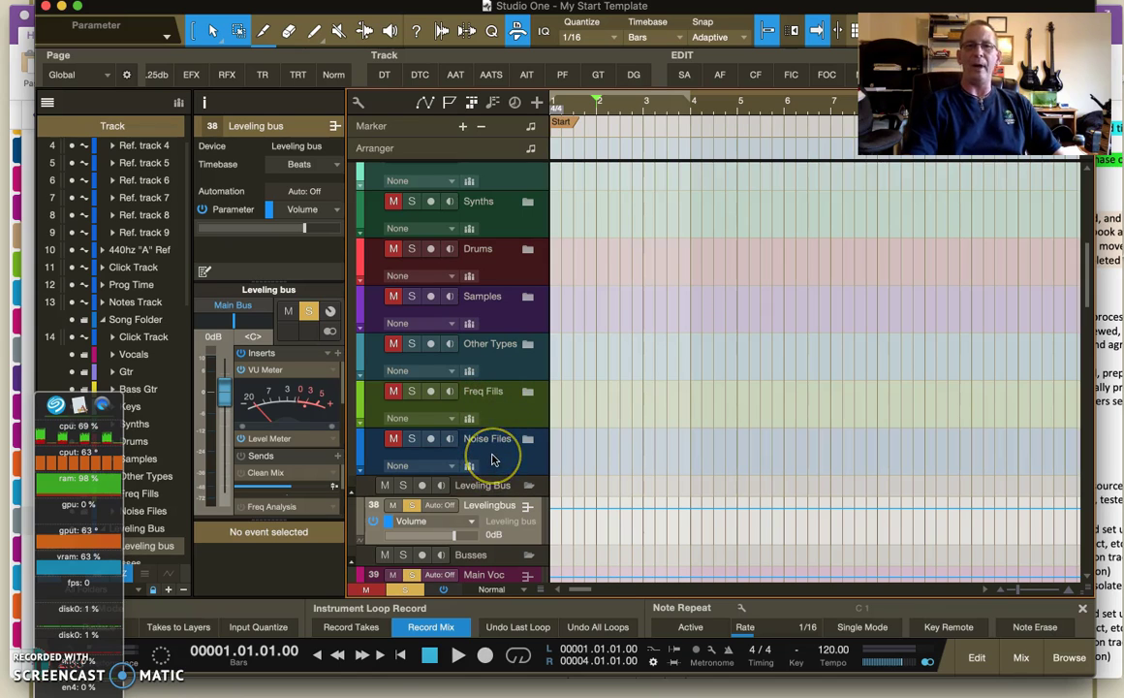
{"action": "scroll", "coordinate": [491, 460], "scroll_direction": "down", "scroll_amount": 5}
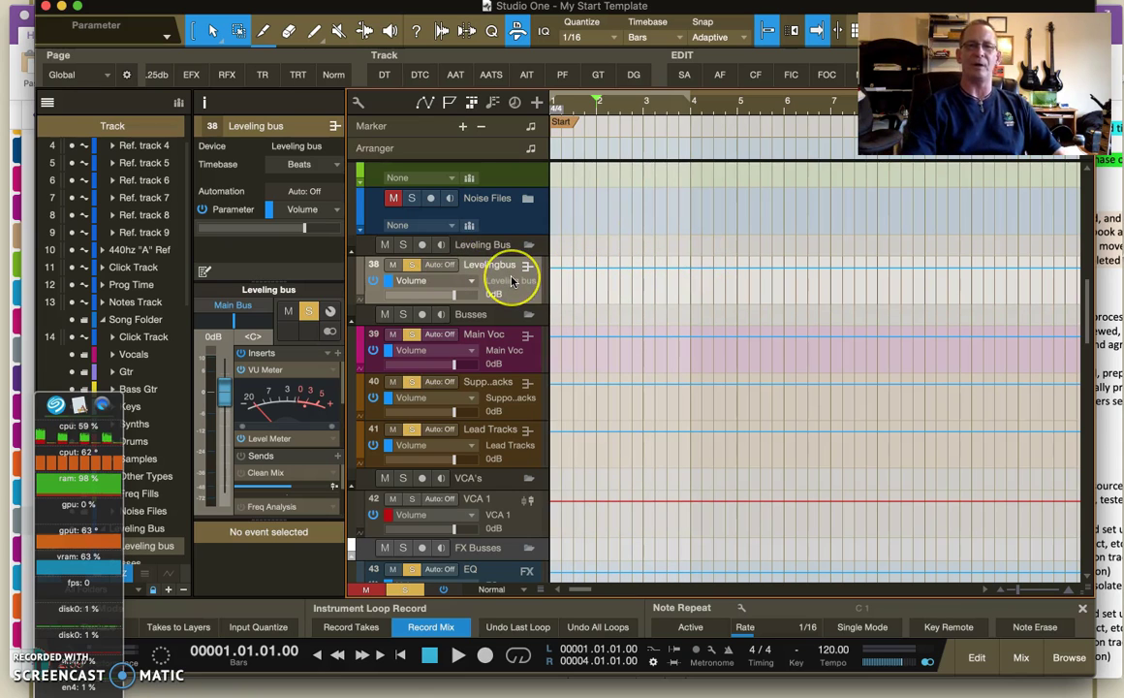
{"action": "scroll", "coordinate": [511, 286], "scroll_direction": "down", "scroll_amount": 1}
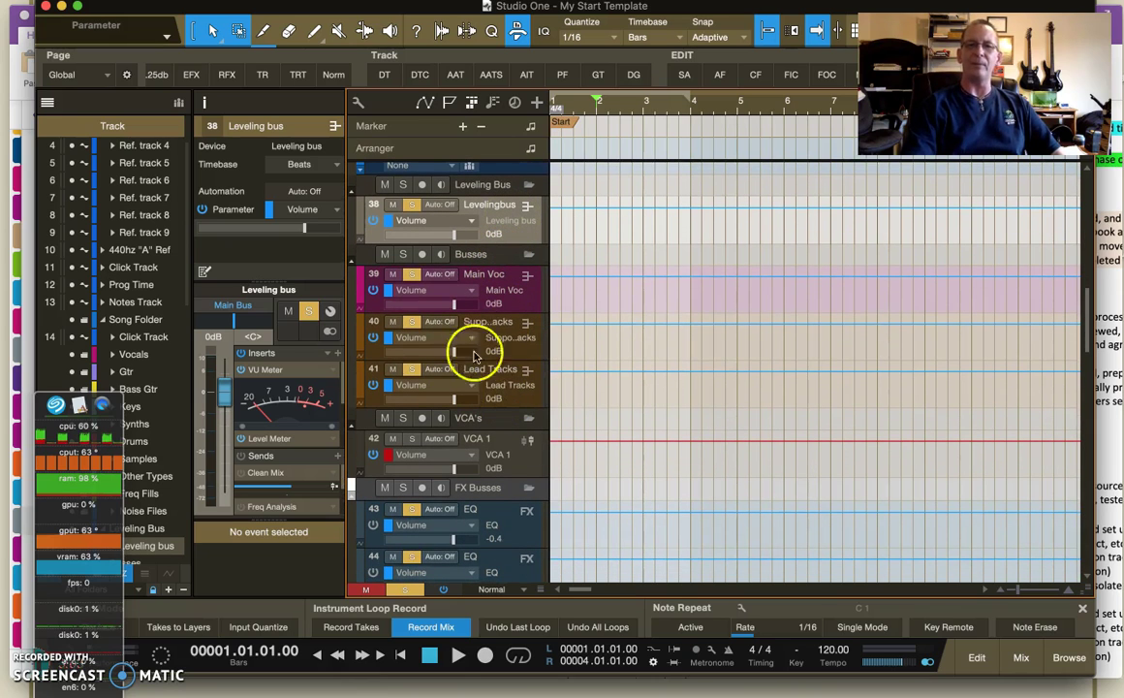
{"action": "scroll", "coordinate": [493, 390], "scroll_direction": "down", "scroll_amount": 3}
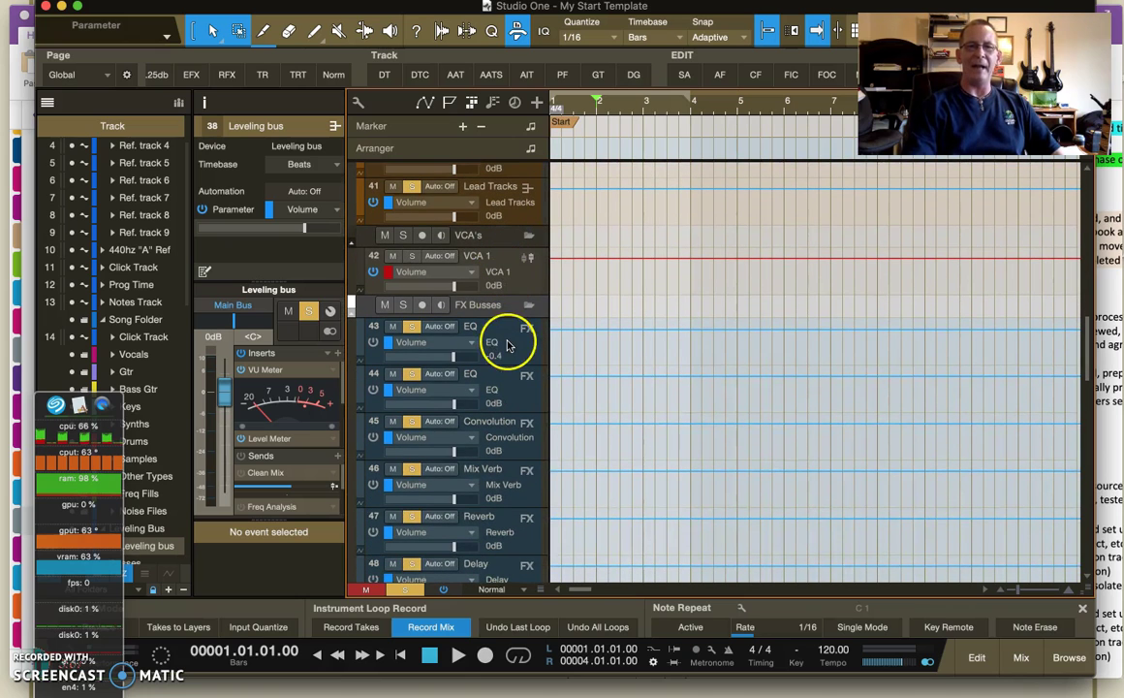
{"action": "scroll", "coordinate": [506, 346], "scroll_direction": "down", "scroll_amount": 6}
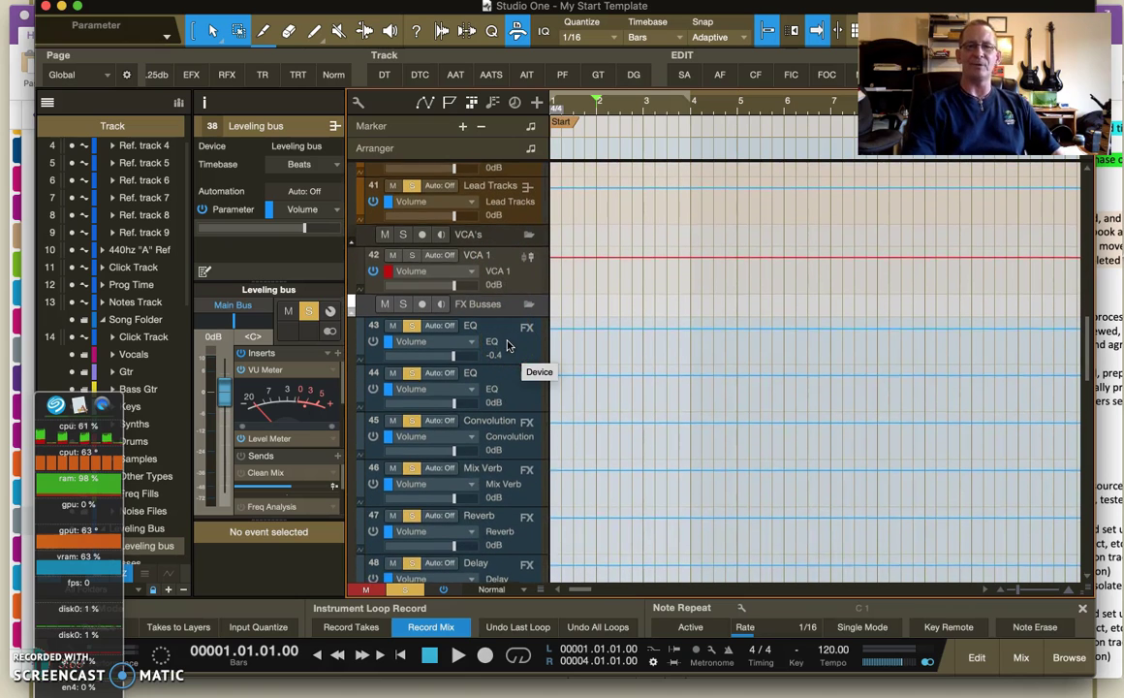
{"action": "scroll", "coordinate": [506, 346], "scroll_direction": "down", "scroll_amount": 5}
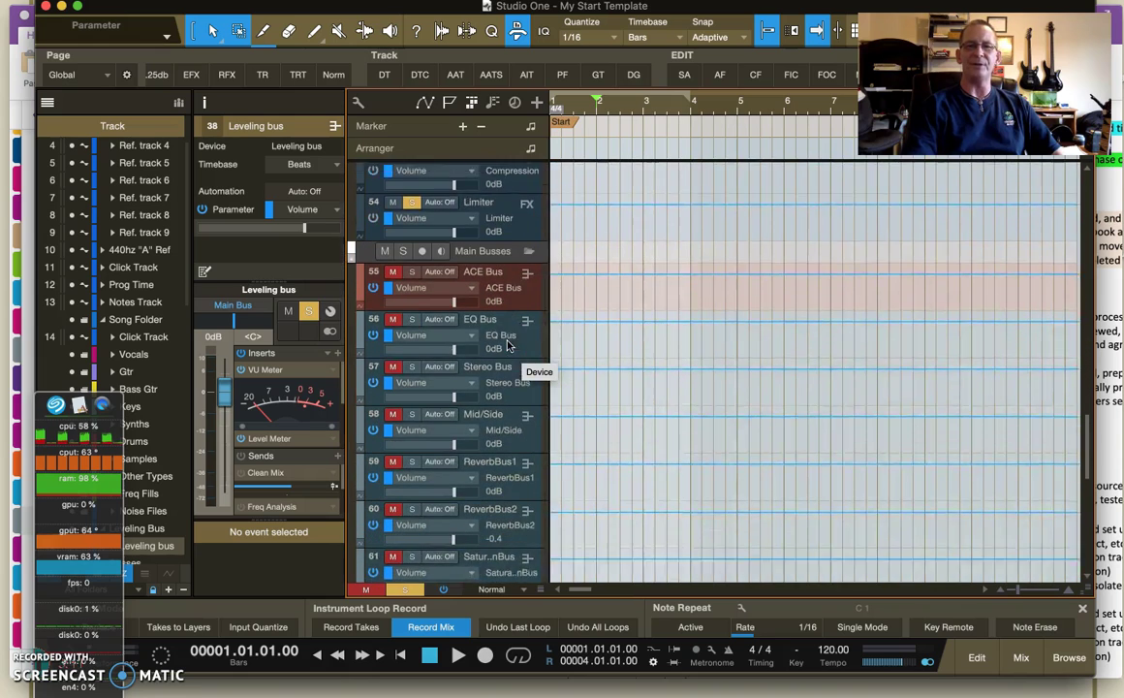
{"action": "left_click", "coordinate": [497, 191]}
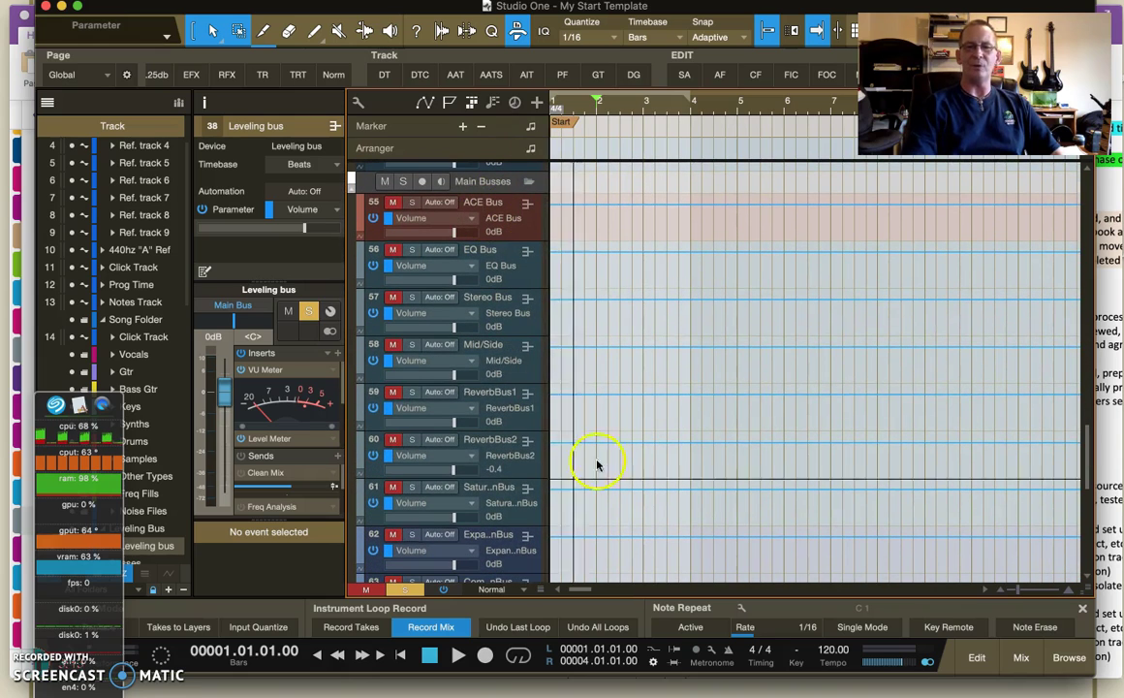
{"action": "scroll", "coordinate": [515, 504], "scroll_direction": "down", "scroll_amount": 9}
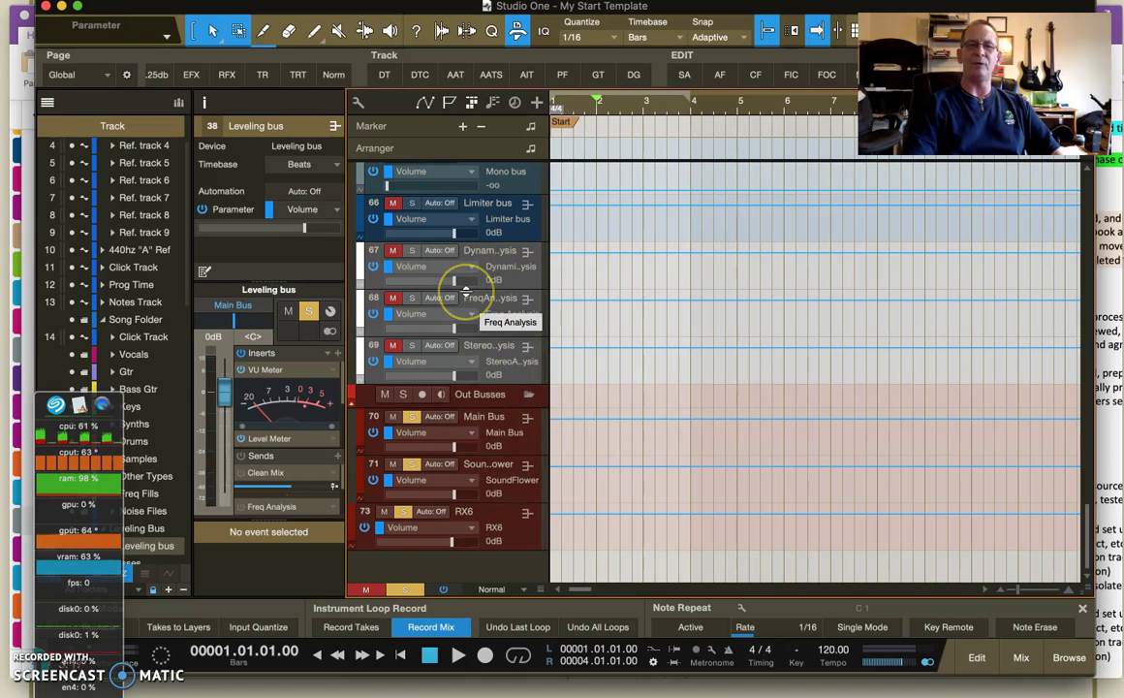
- Select the Main Bus, SoundFlower and RX6 output tracks in turn to inspect their channel settings
{"action": "left_click", "coordinate": [502, 445]}
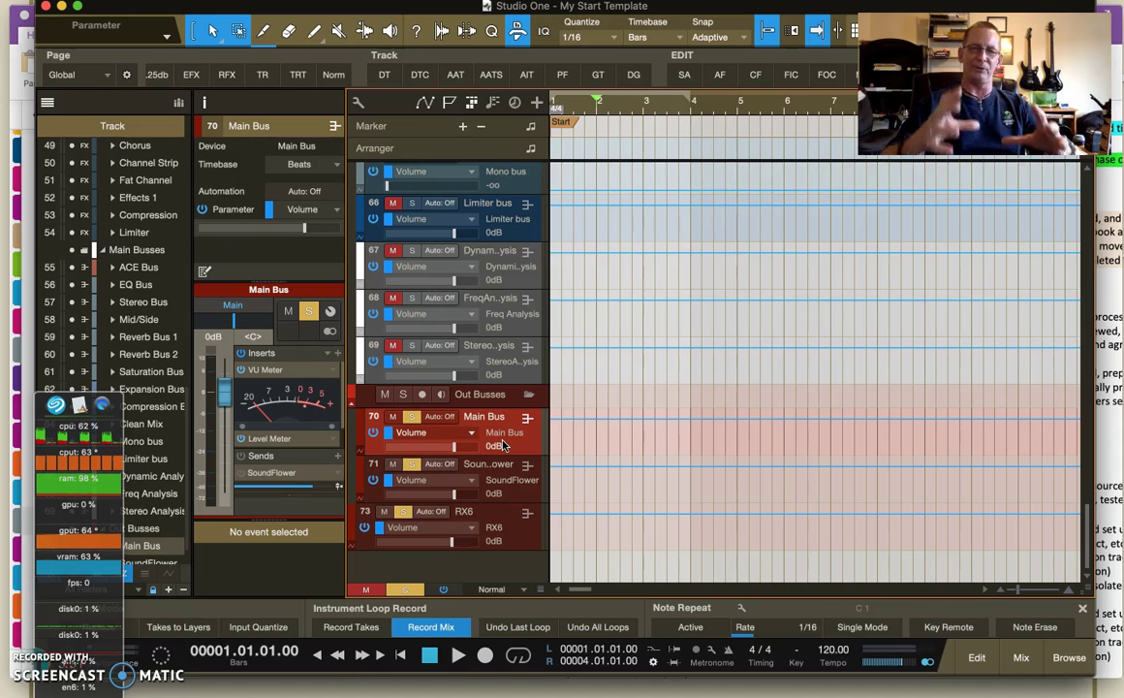
{"action": "left_click", "coordinate": [502, 439]}
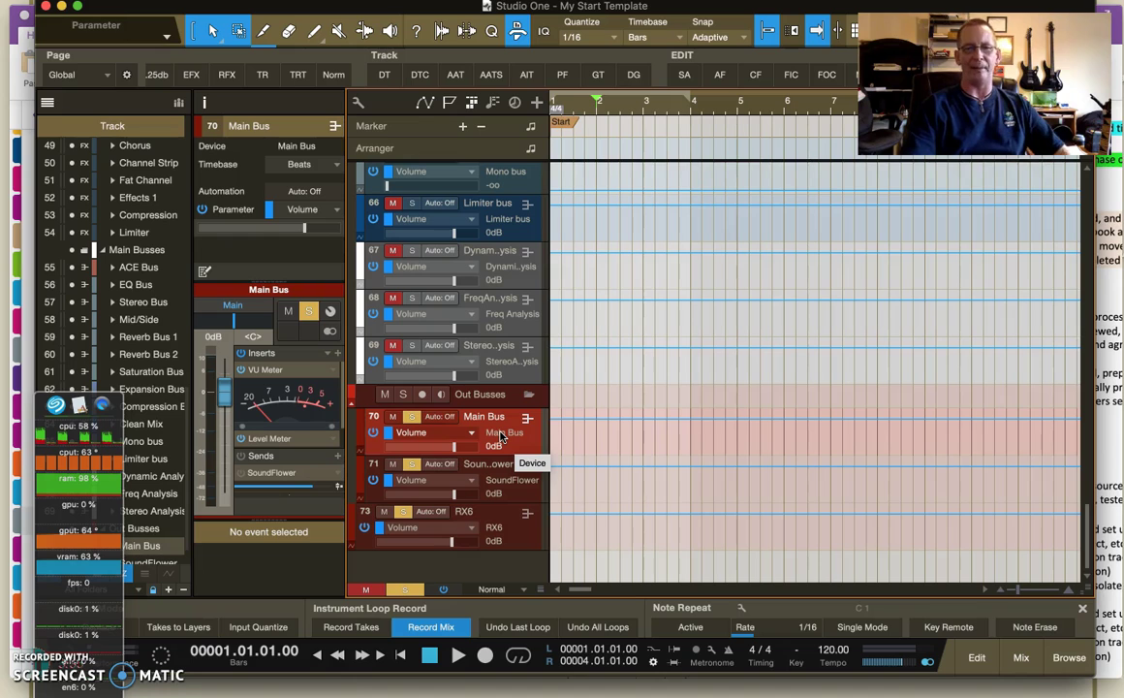
{"action": "left_click", "coordinate": [503, 481]}
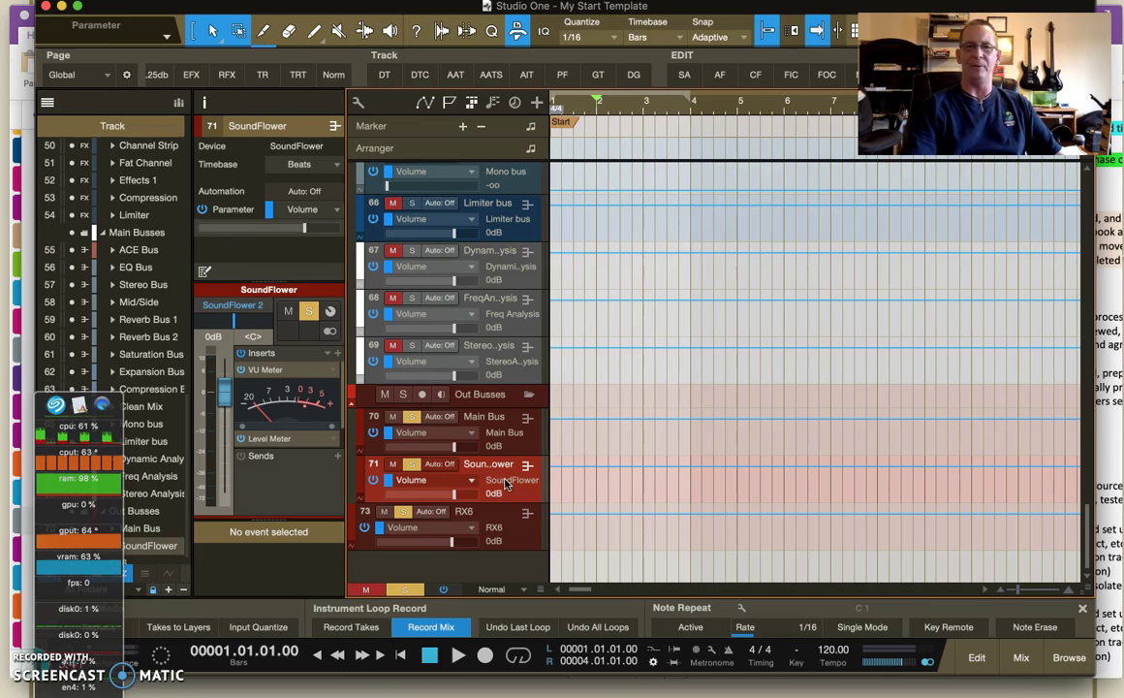
{"action": "left_click", "coordinate": [492, 533]}
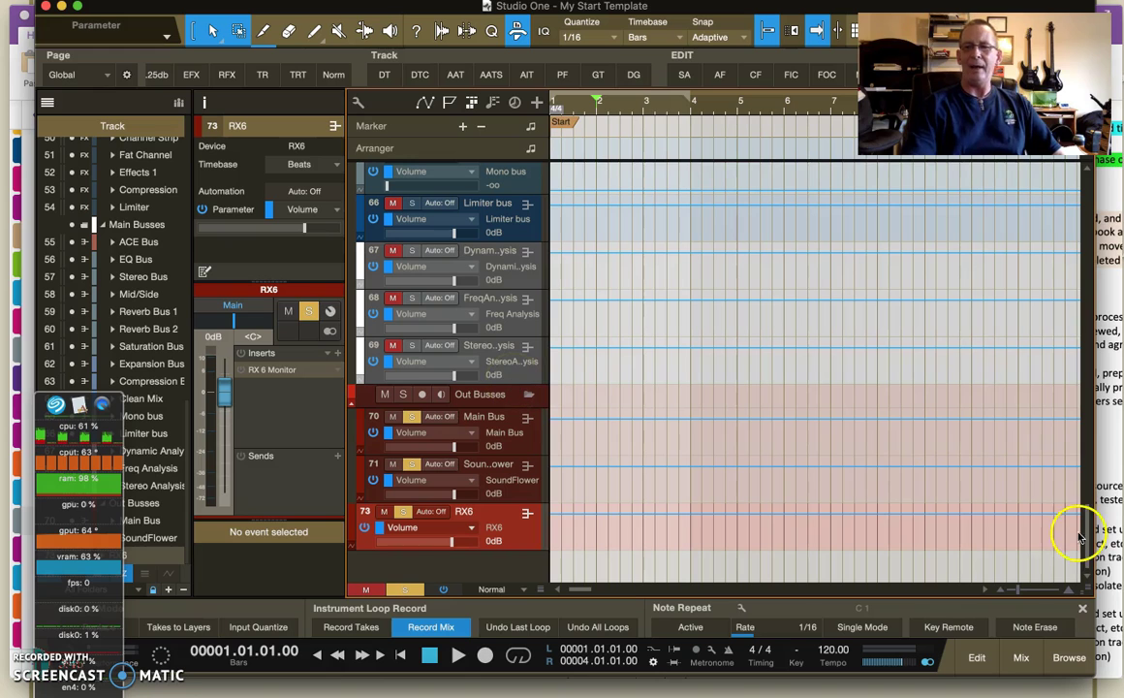
- Open the mixing console and examine the channels from the EZ1 instrument back through the main busses to the FX channels
{"action": "left_click", "coordinate": [1019, 656]}
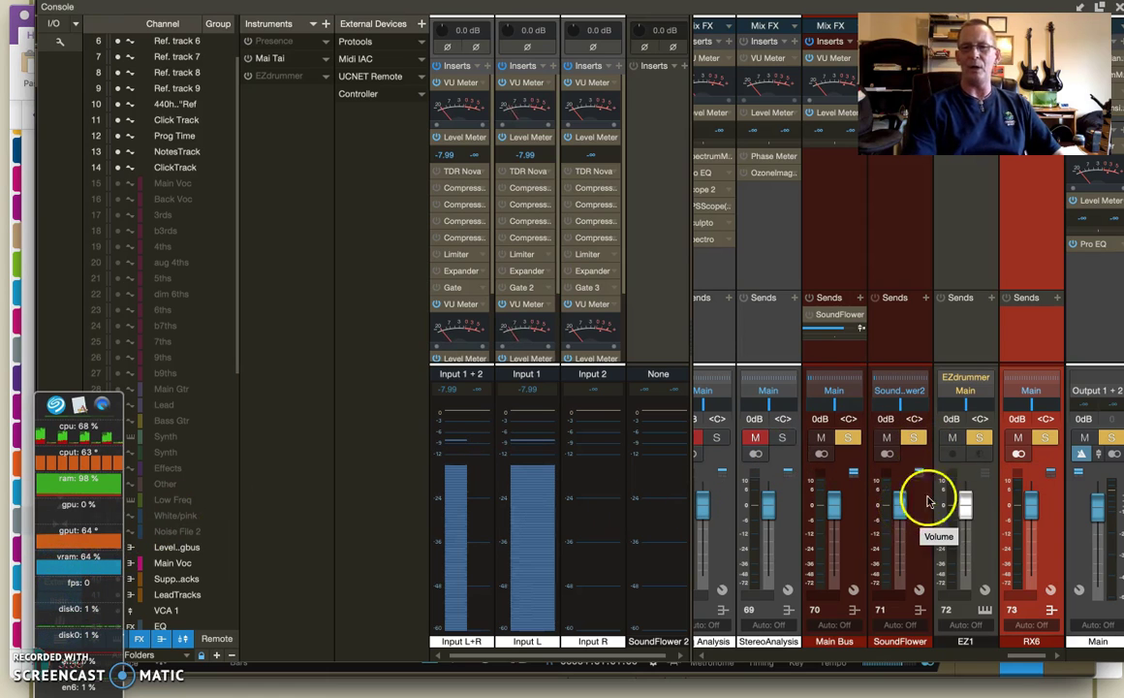
{"action": "left_click", "coordinate": [977, 326]}
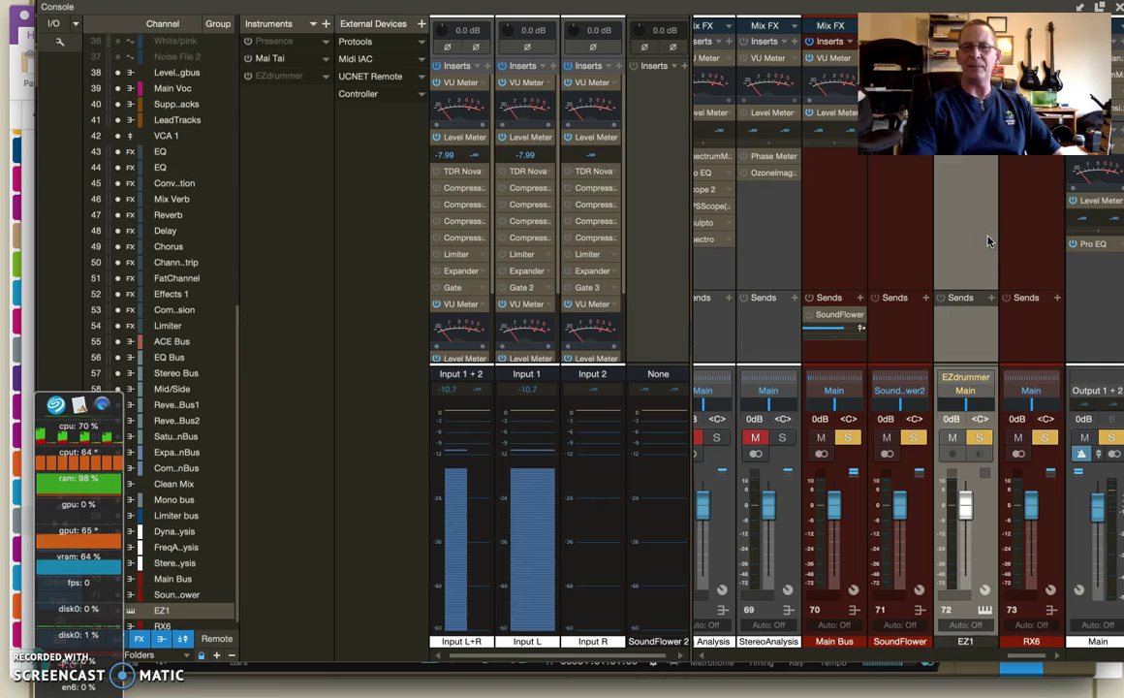
{"action": "scroll", "coordinate": [990, 242], "scroll_direction": "left", "scroll_amount": 5}
{"action": "left_click", "coordinate": [848, 294]}
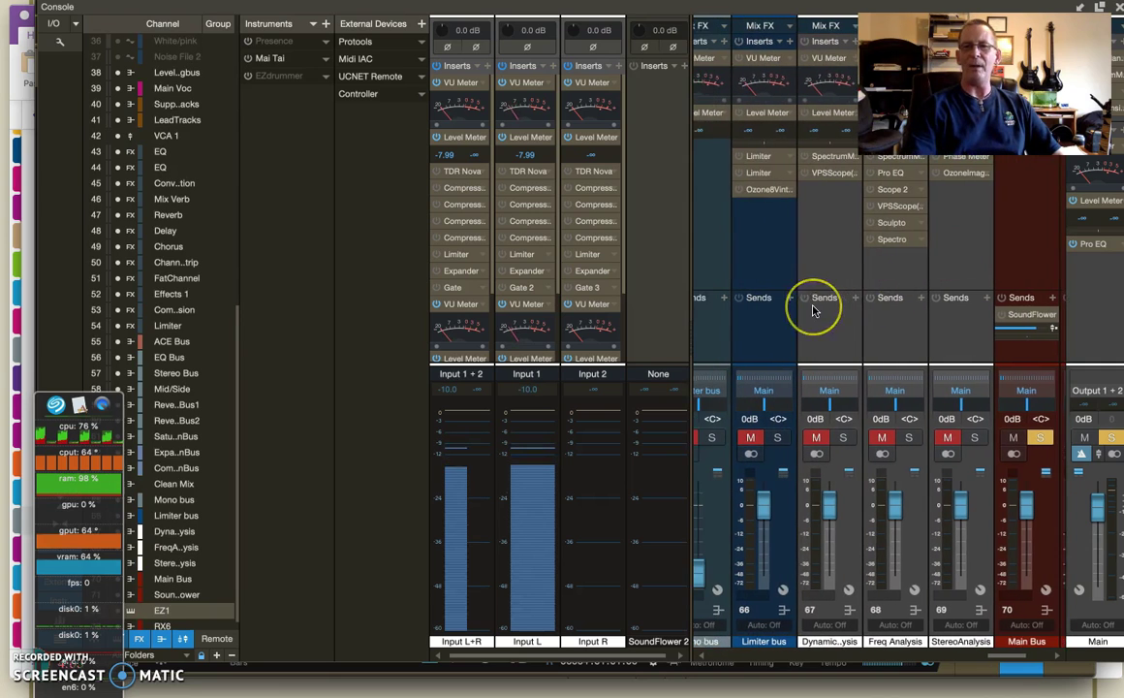
{"action": "scroll", "coordinate": [814, 310], "scroll_direction": "left", "scroll_amount": 6}
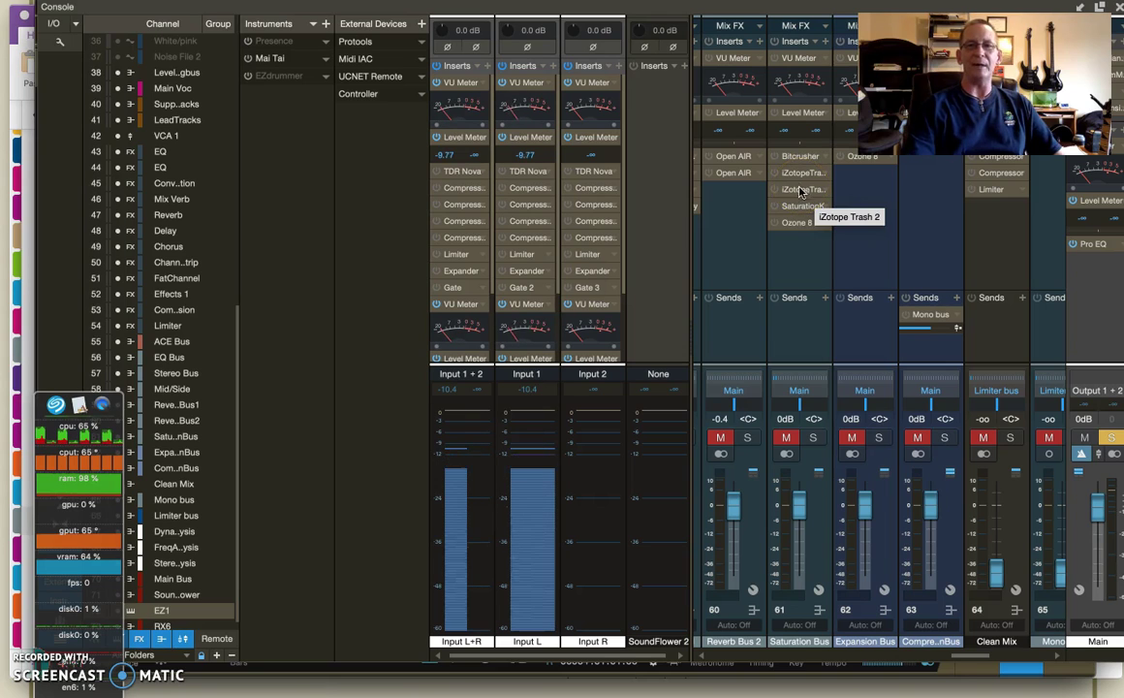
{"action": "scroll", "coordinate": [736, 213], "scroll_direction": "left", "scroll_amount": 1}
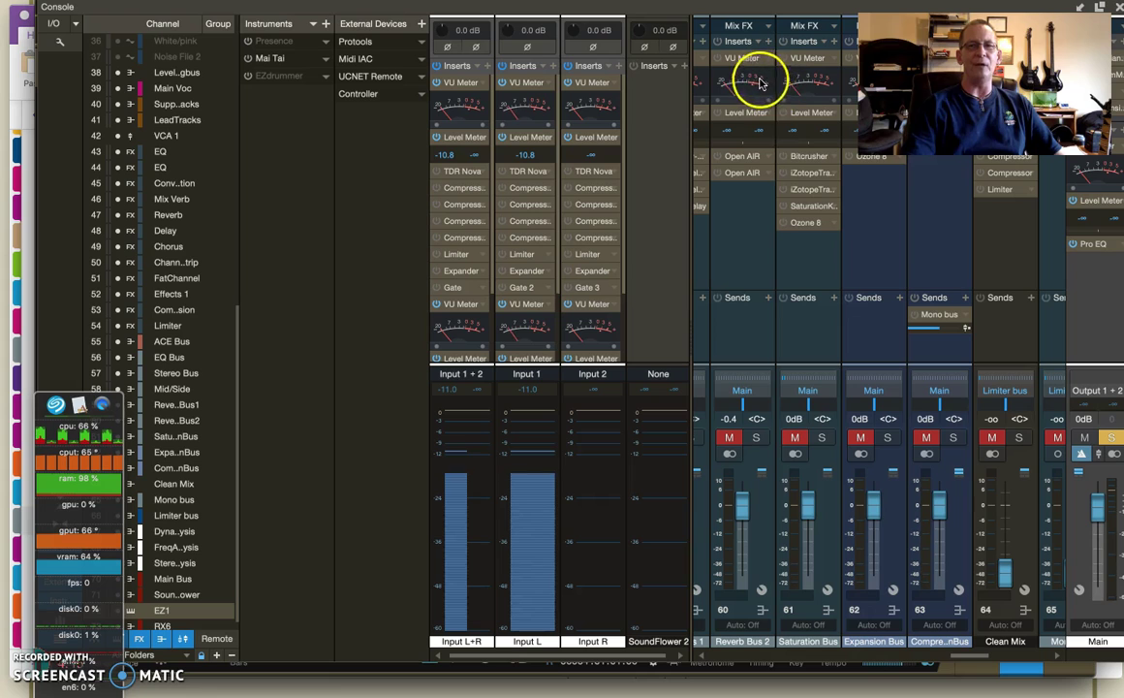
{"action": "scroll", "coordinate": [759, 239], "scroll_direction": "left", "scroll_amount": 10}
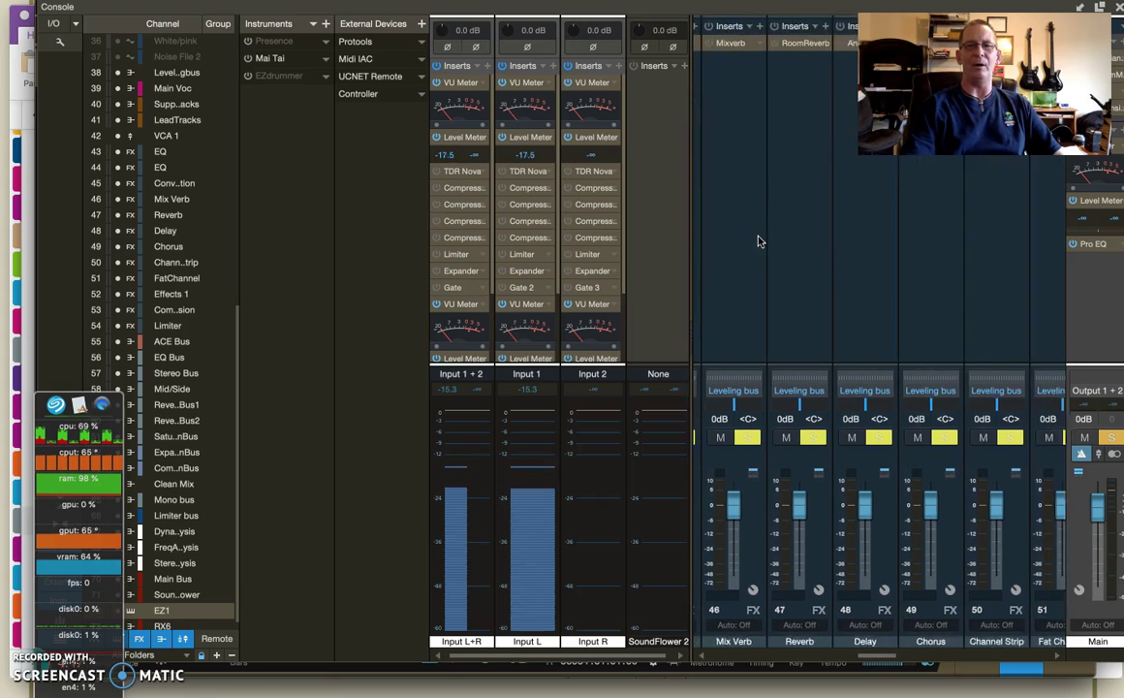
{"action": "scroll", "coordinate": [759, 242], "scroll_direction": "left", "scroll_amount": 2}
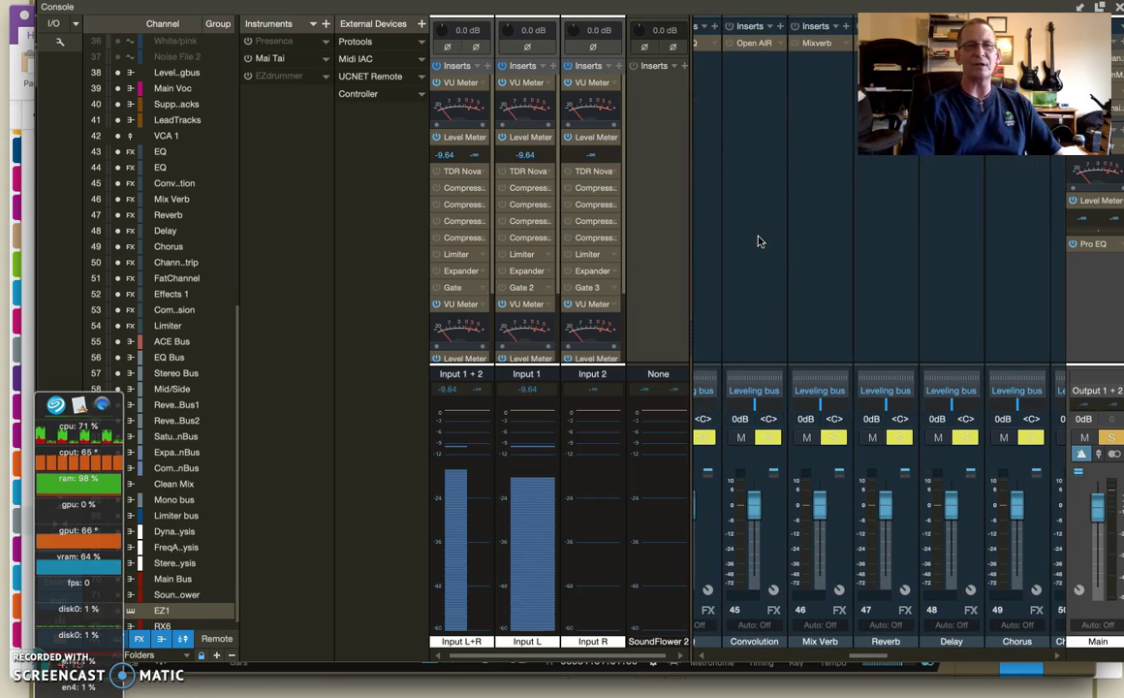
- Close the console and review the whole arrangement track list between the reference tracks and the output busses
{"action": "left_click", "coordinate": [1024, 667]}
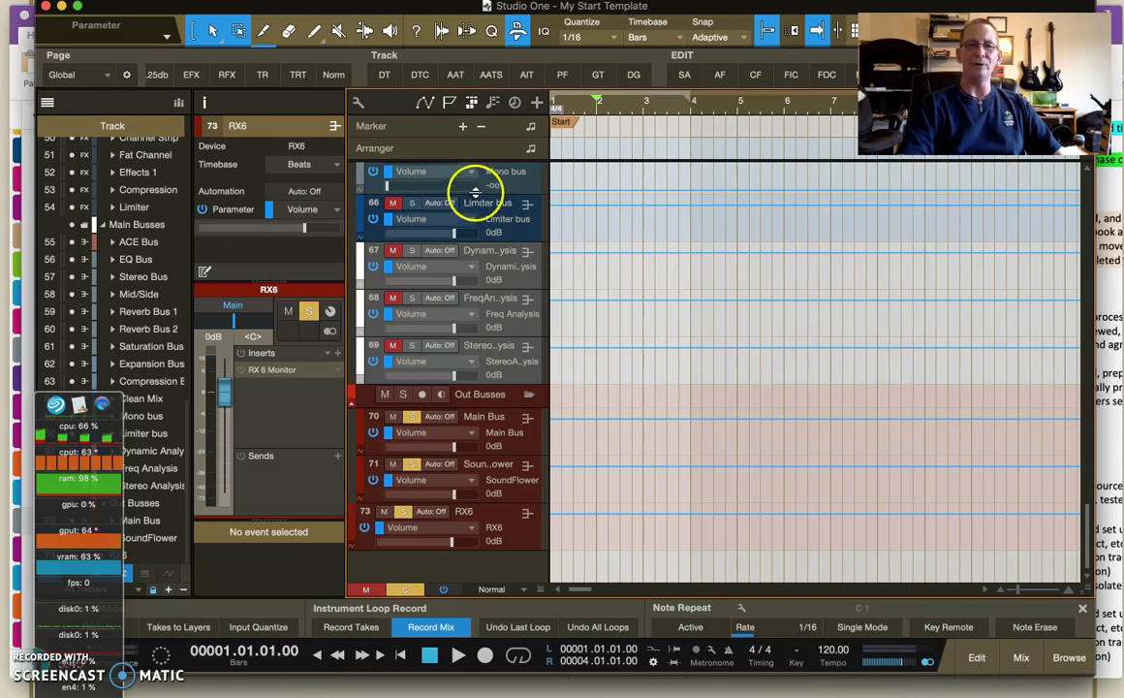
{"action": "scroll", "coordinate": [473, 218], "scroll_direction": "up", "scroll_amount": 5}
{"action": "scroll", "coordinate": [473, 221], "scroll_direction": "up", "scroll_amount": 15}
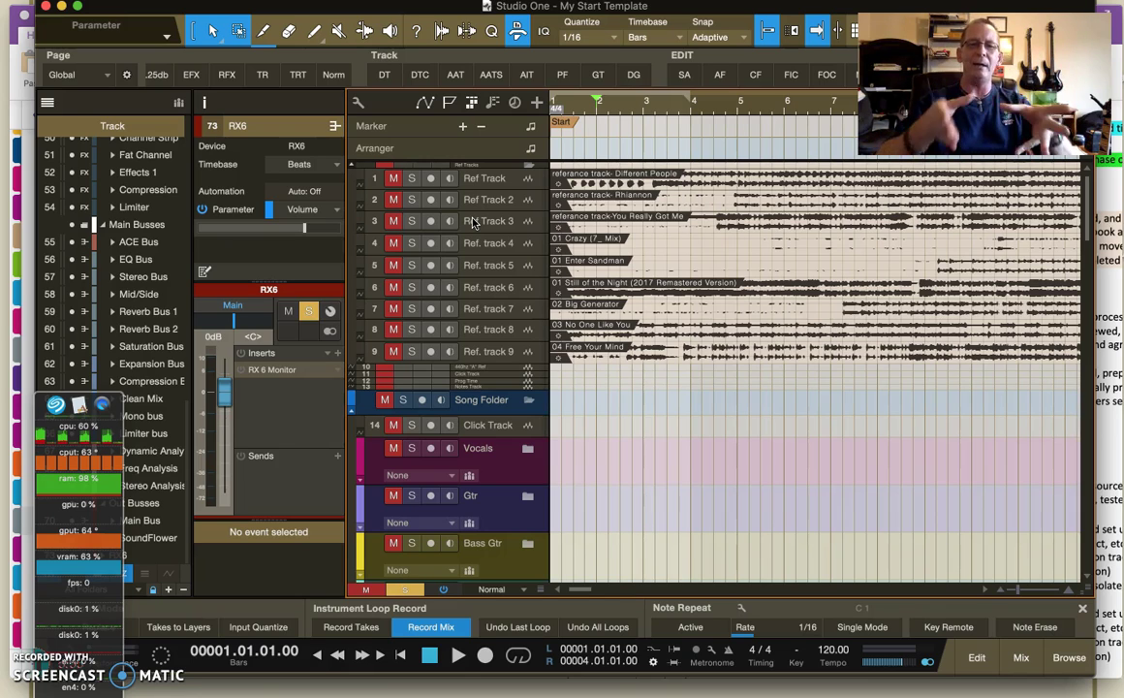
{"action": "scroll", "coordinate": [479, 521], "scroll_direction": "down", "scroll_amount": 15}
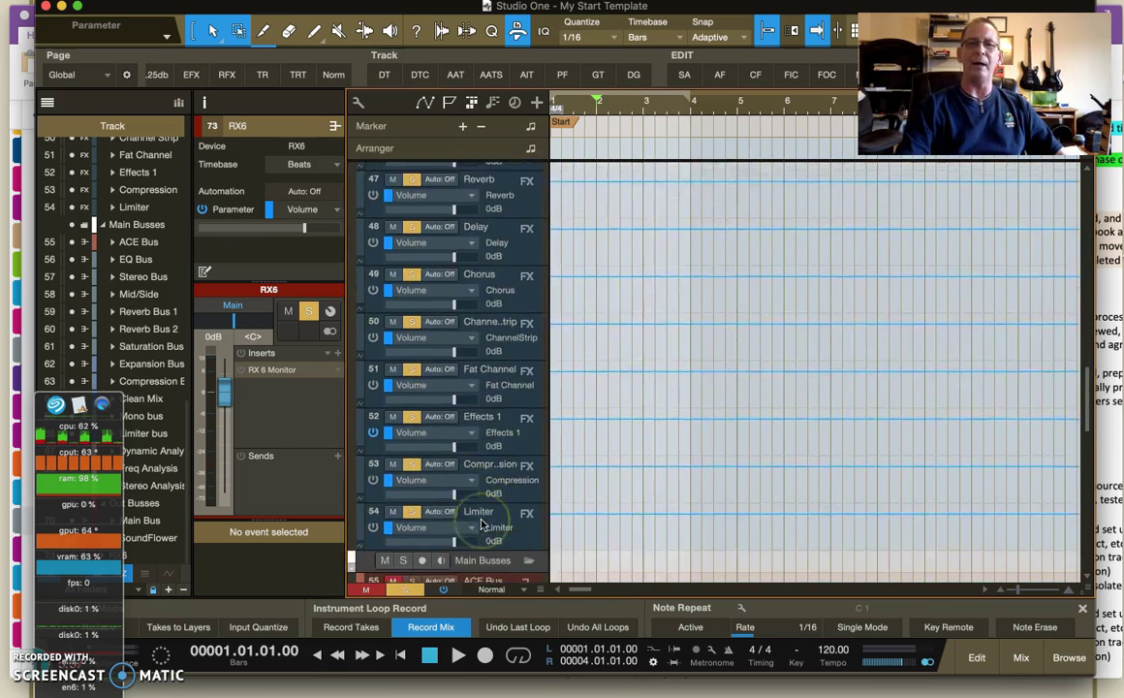
{"action": "scroll", "coordinate": [482, 524], "scroll_direction": "down", "scroll_amount": 5}
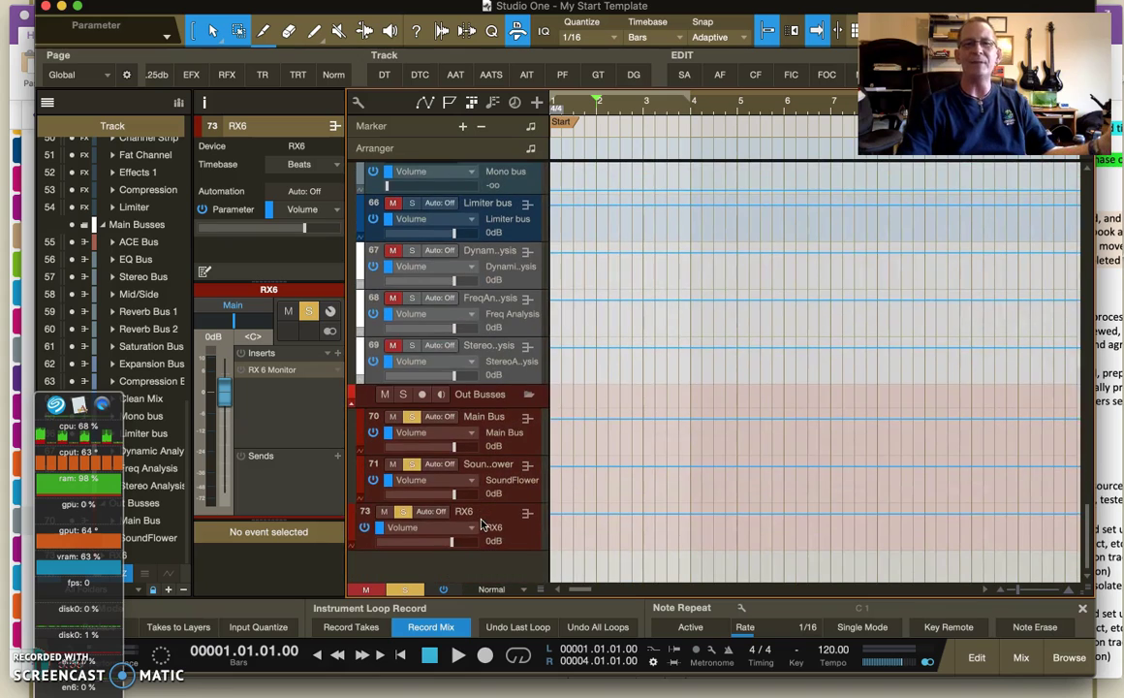
{"action": "scroll", "coordinate": [482, 524], "scroll_direction": "up", "scroll_amount": 20}
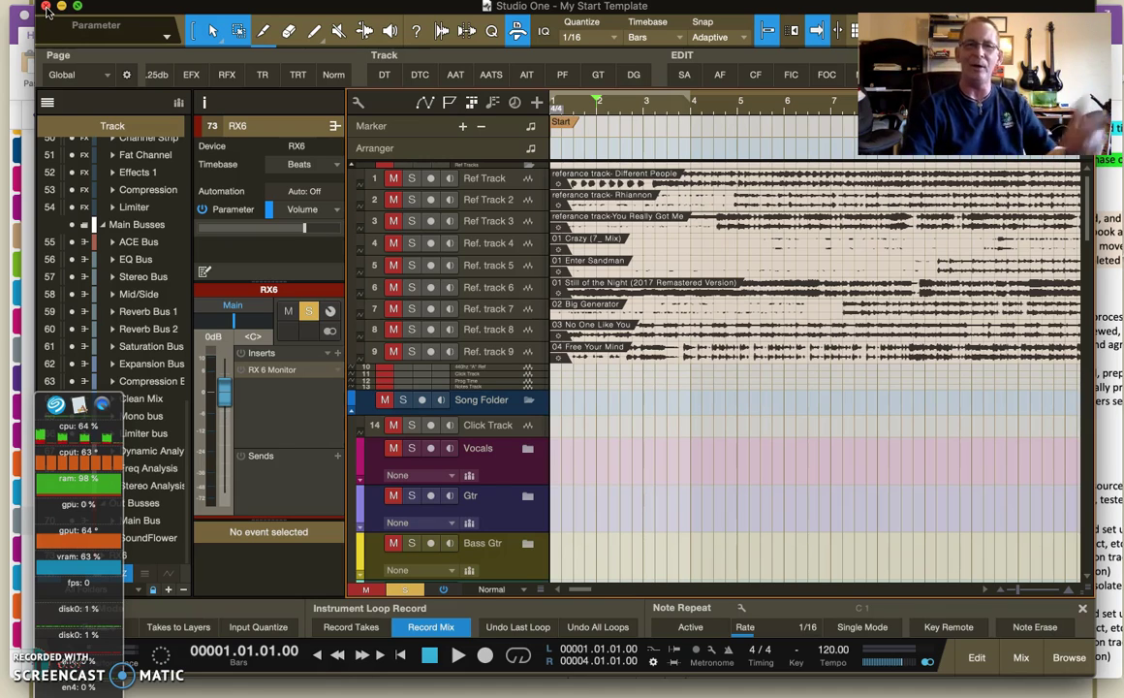
- Close the My Start Template song without saving its changes
{"action": "left_click", "coordinate": [45, 7]}
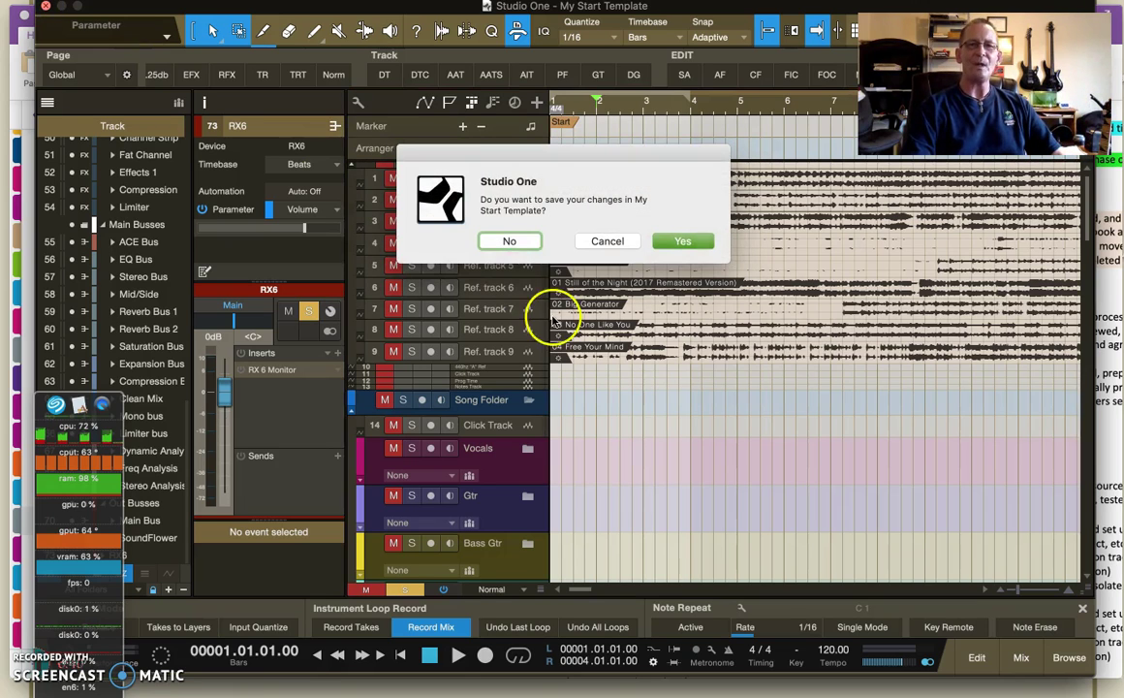
{"action": "left_click", "coordinate": [508, 239]}
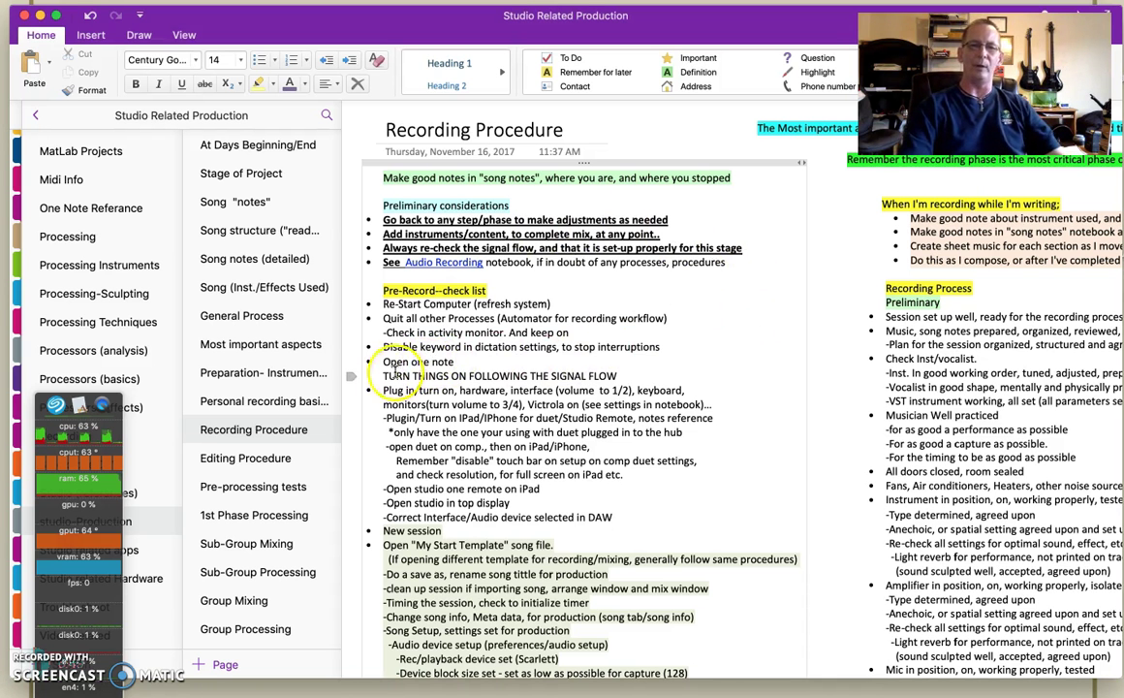
- Highlight the line "TURN THINGS ON FOLLOWING THE SIGNAL FLOW" in the pre-record checklist, and clear the selection
{"action": "left_click_drag", "start_coordinate": [380, 376], "coordinate": [608, 377]}
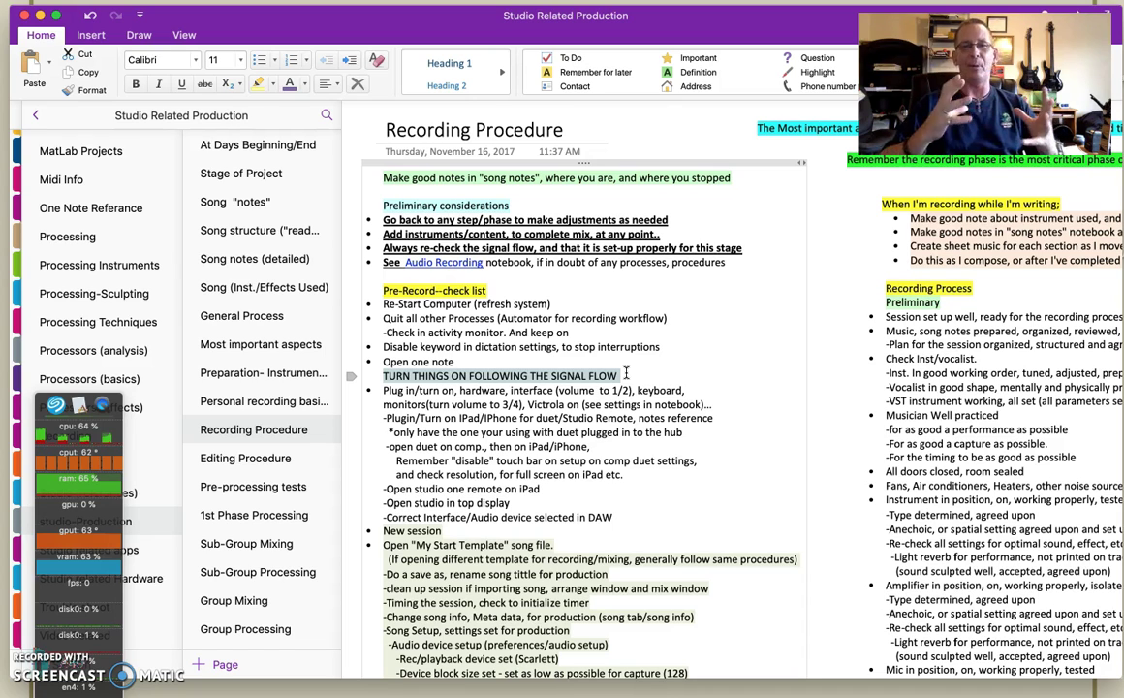
{"action": "left_click", "coordinate": [627, 375]}
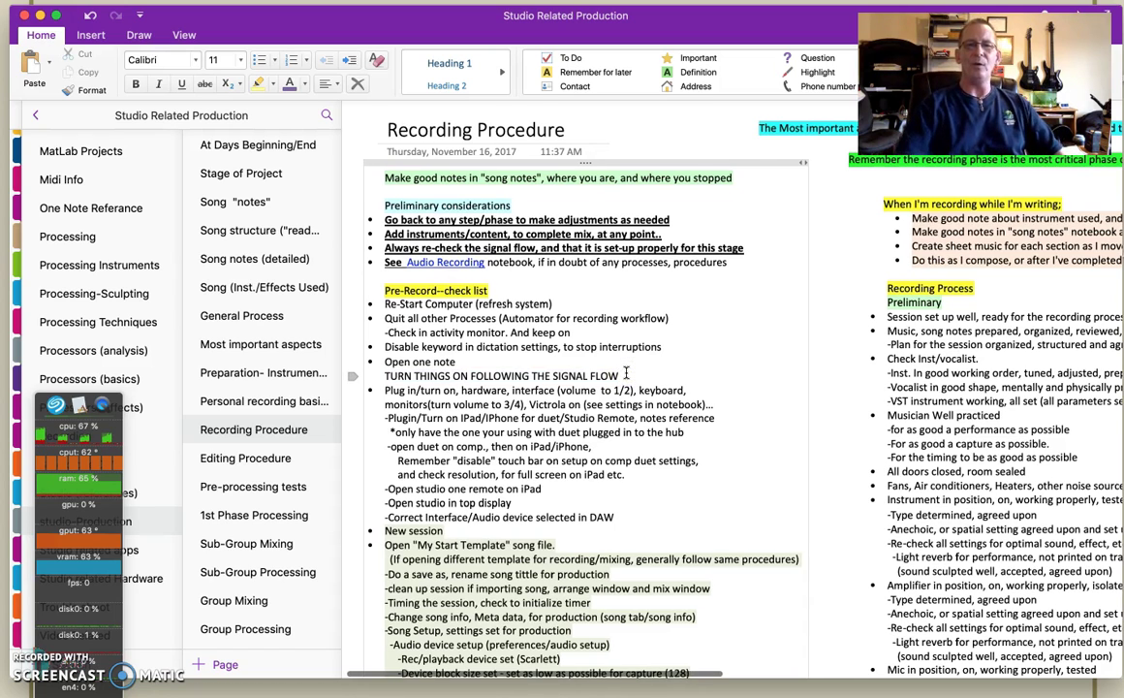